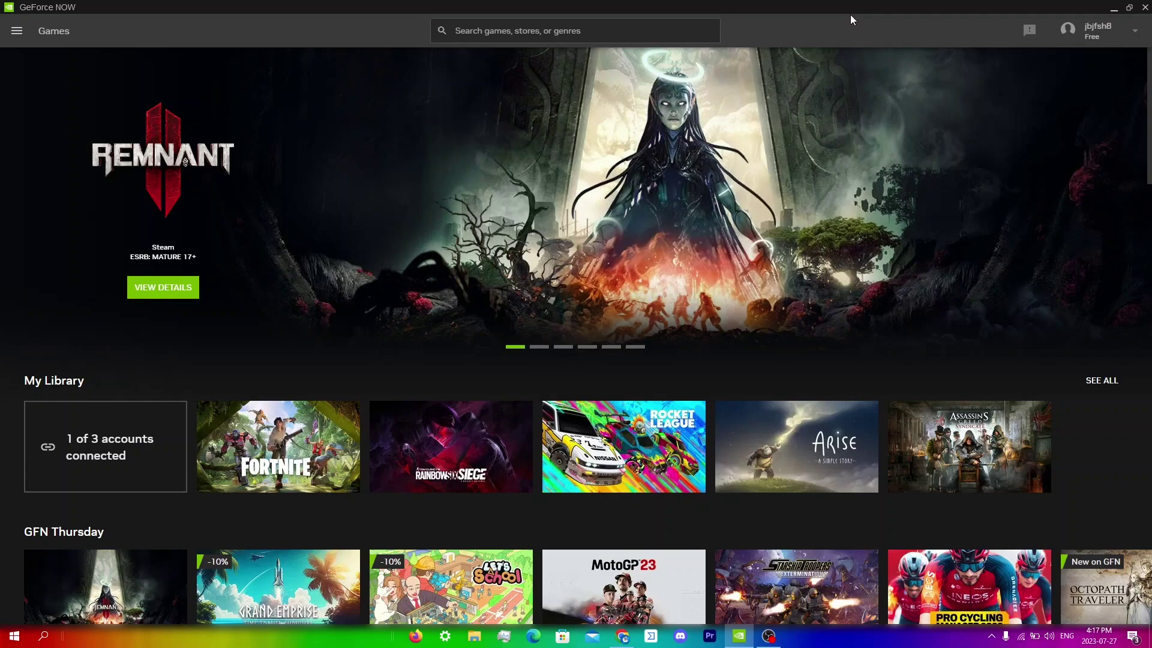
Run appwiz.cpl to open the list of installed programs.
key(super+r)
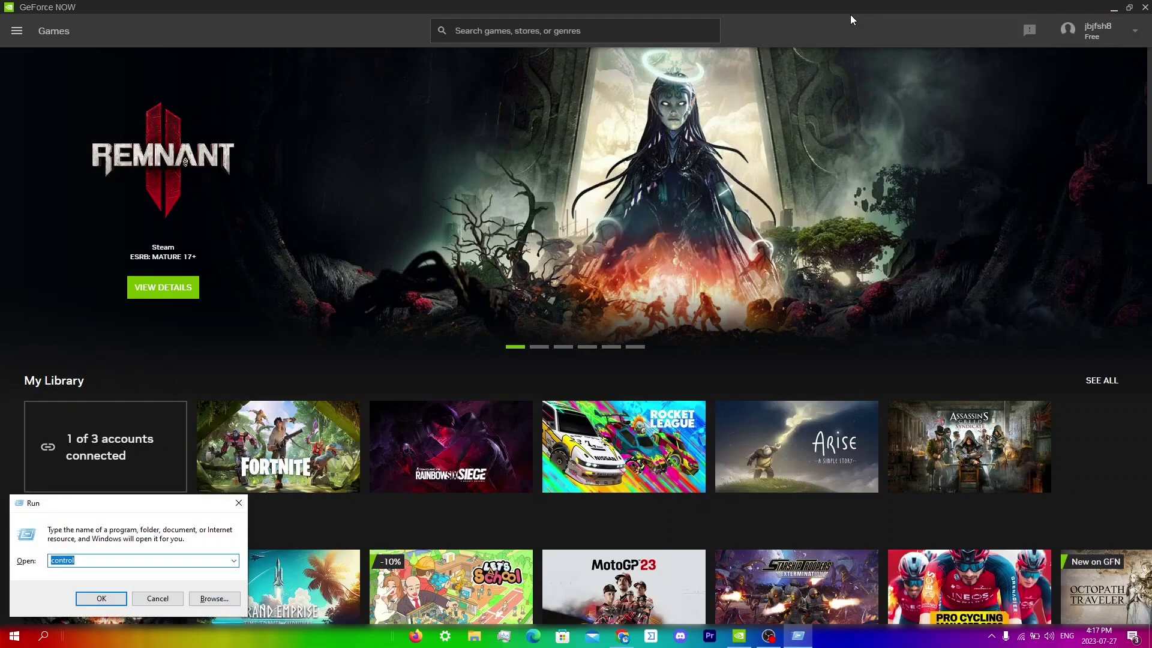
key(BackSpace)
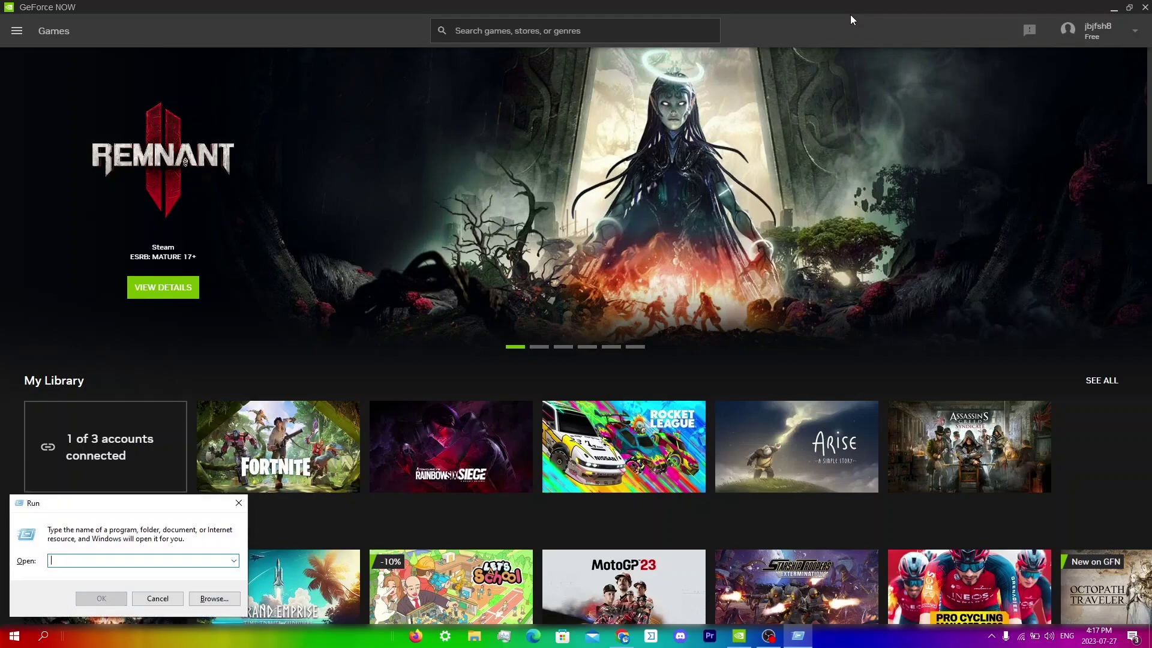
text(aop)
key(BackSpace)
key(BackSpace)
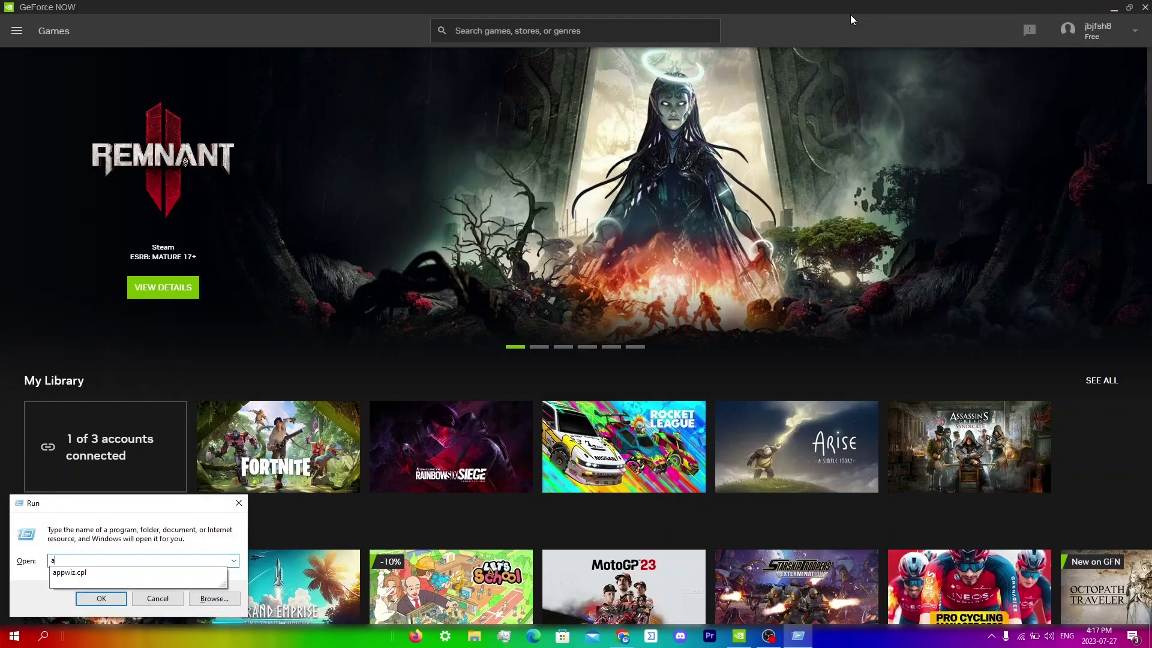
text(ppwiz.cpl)
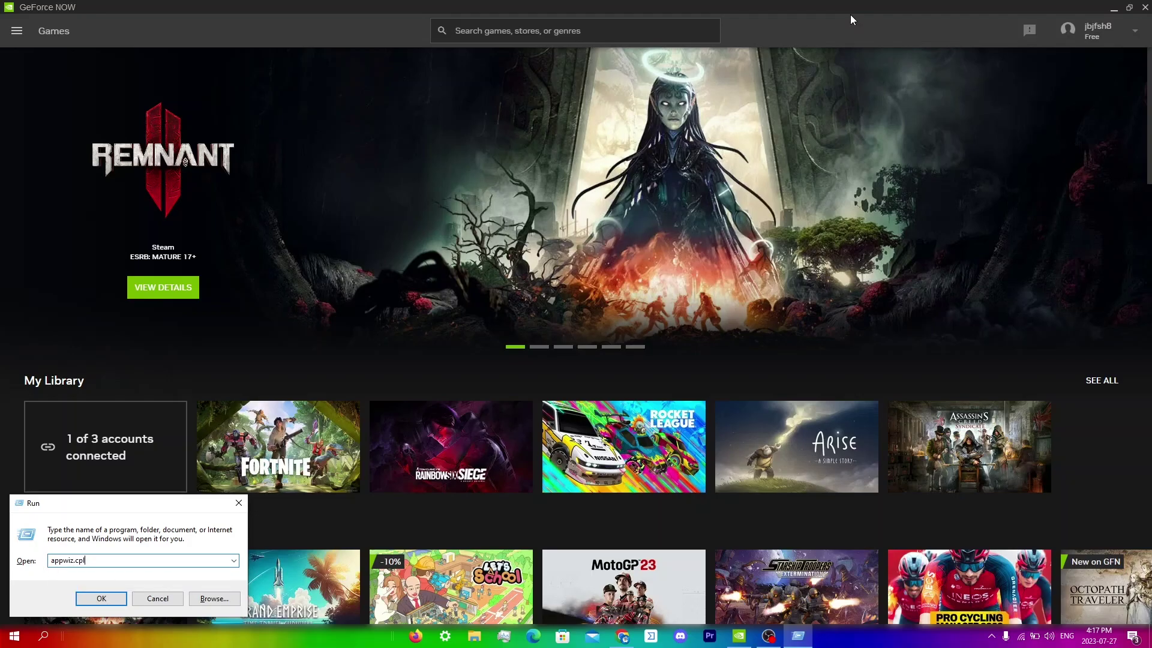
key(Return)
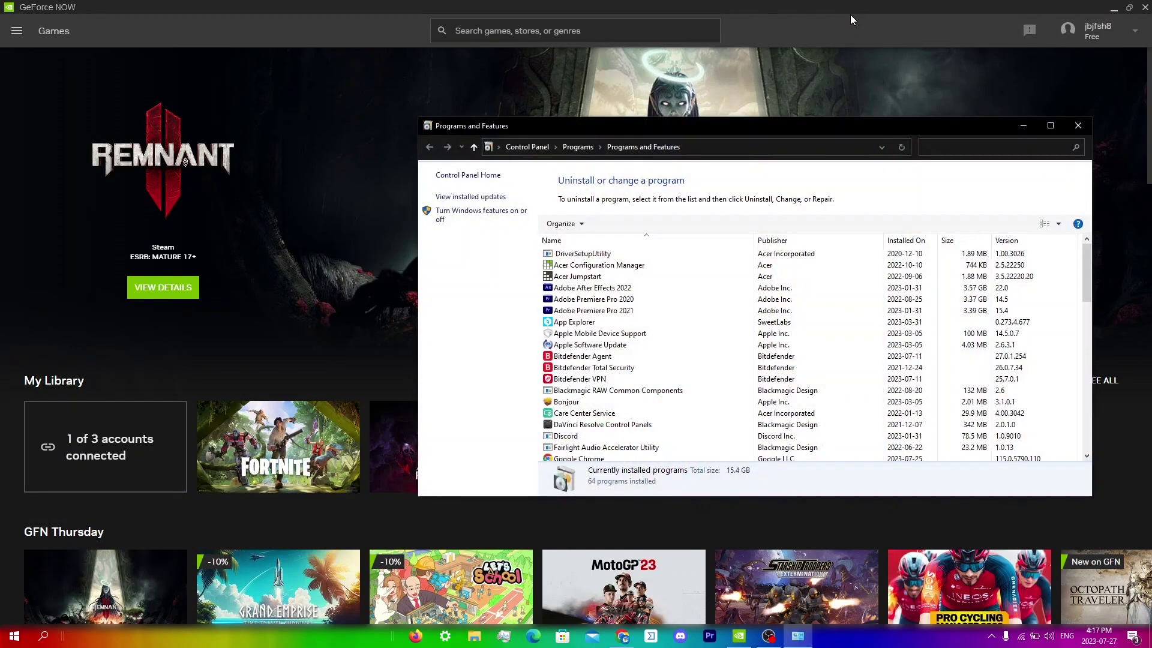
Uninstall NVIDIA GeForce NOW 2.0.54.154 from the installed programs and close its uninstaller.
scroll(742, 354, down, 12)
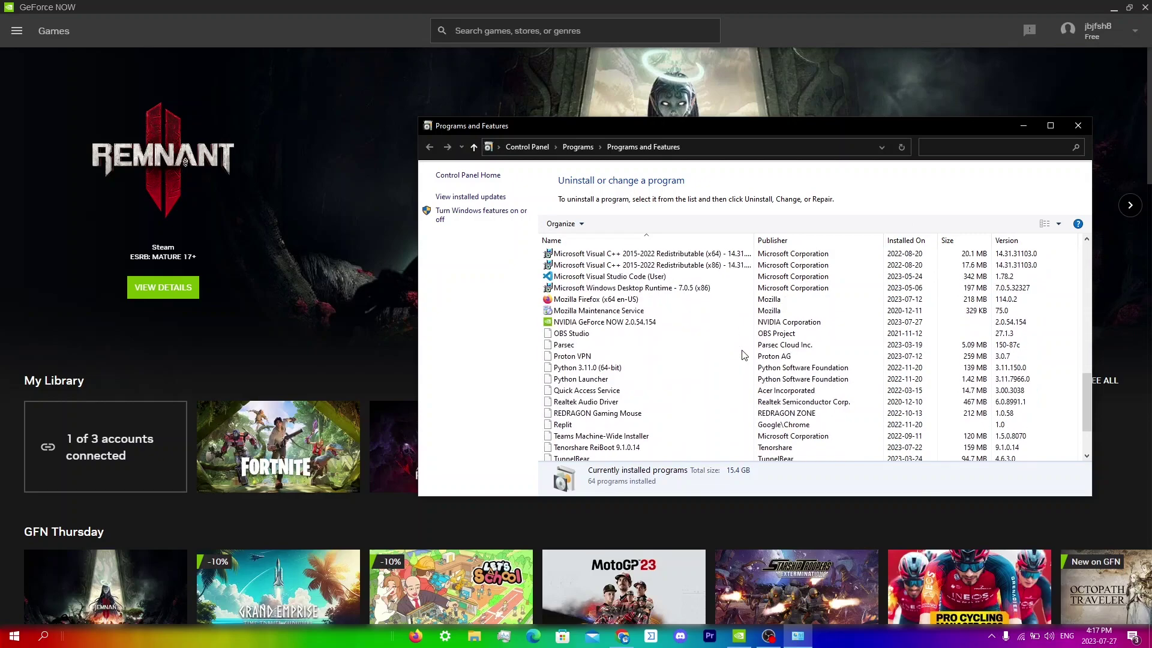
scroll(742, 354, down, 2)
scroll(720, 324, up, 1)
click(689, 278)
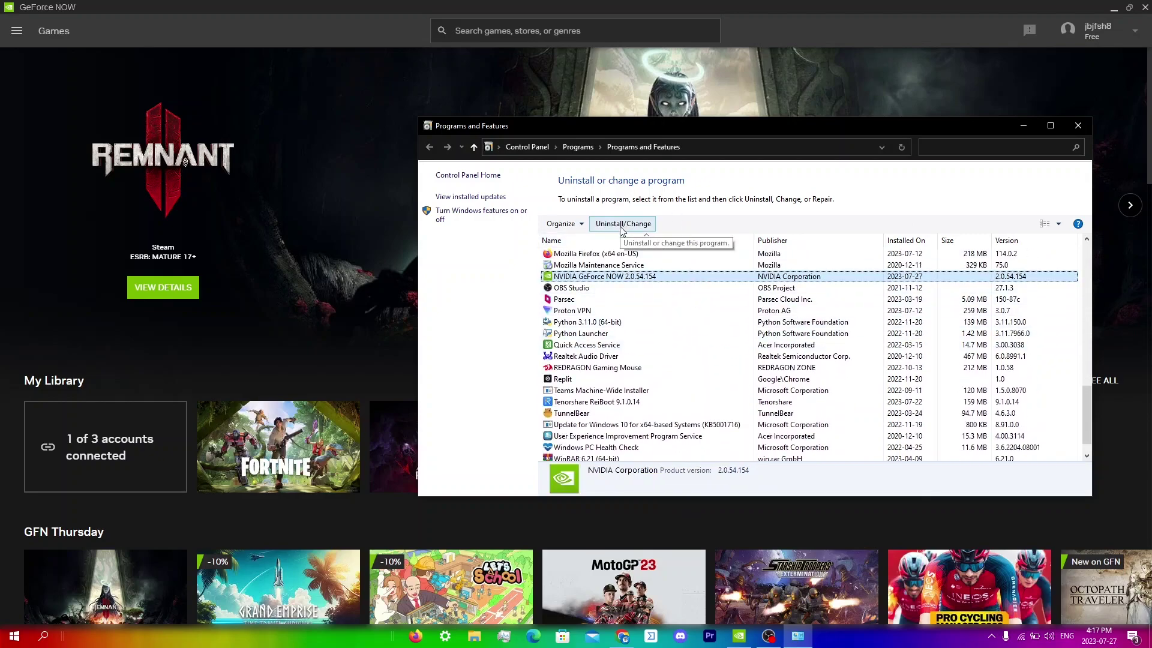
click(621, 229)
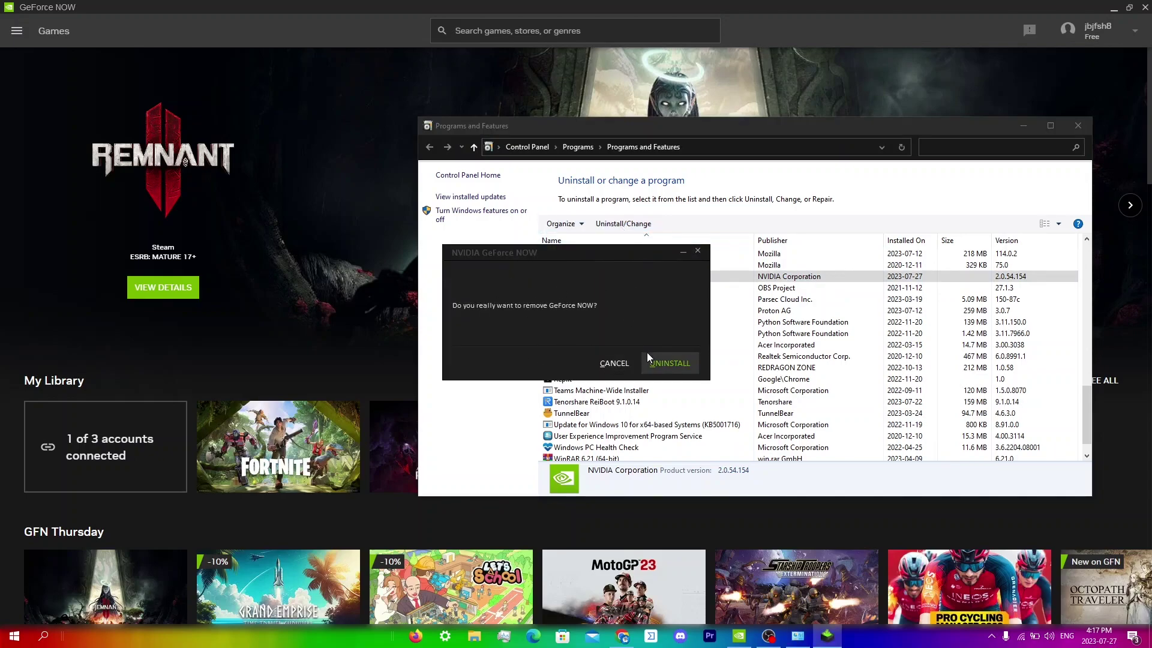
click(660, 366)
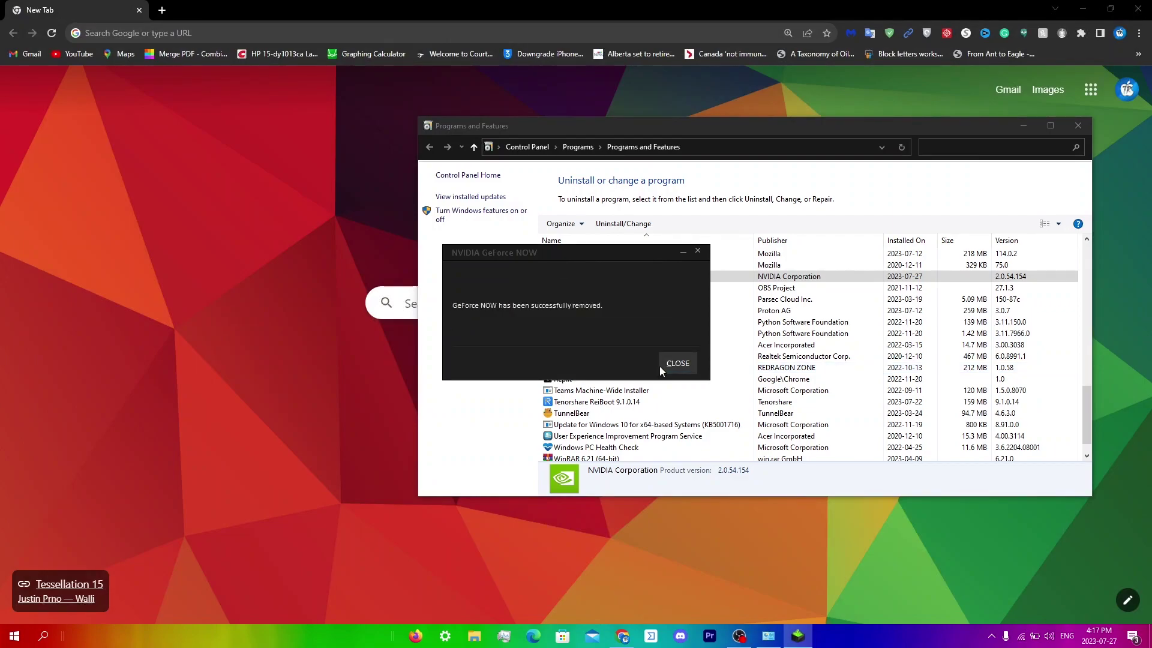
click(661, 367)
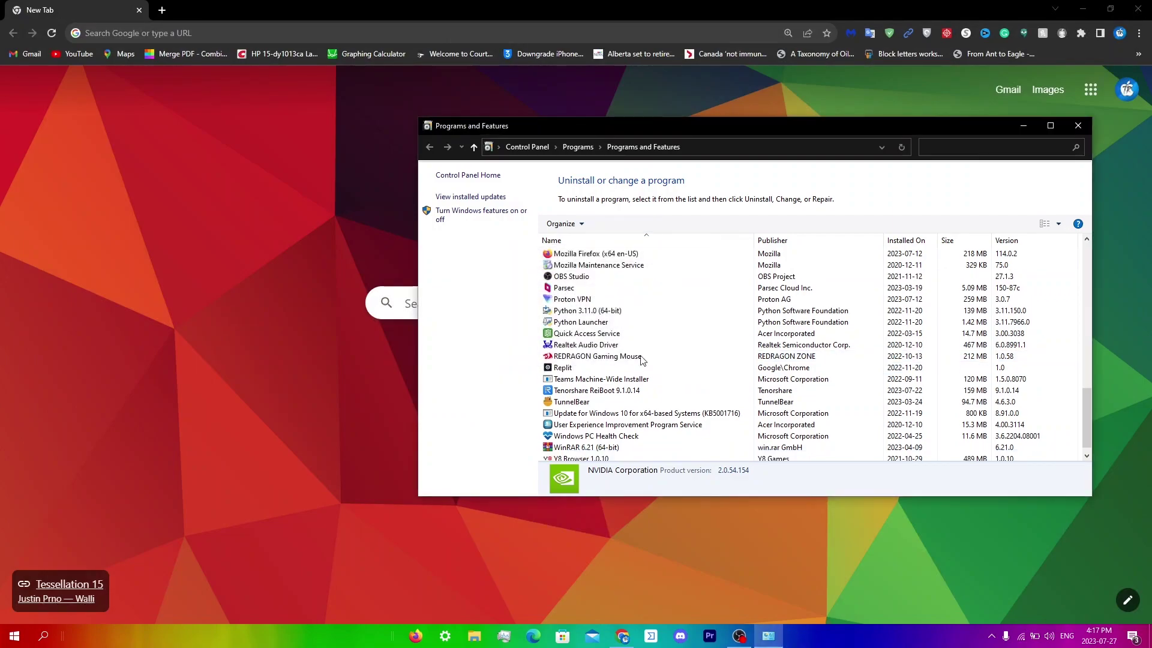
In the Chrome browser, search for "geforce now download website" and open NVIDIA's Download GeForce NOW page.
click(229, 27)
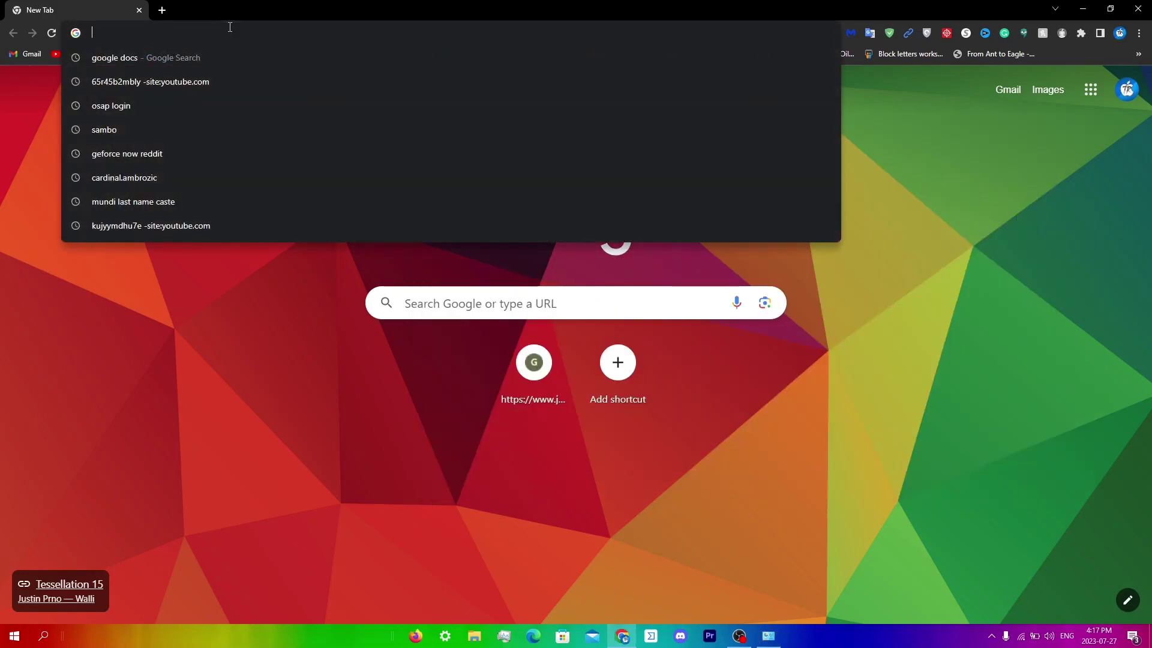
text(geforce now)
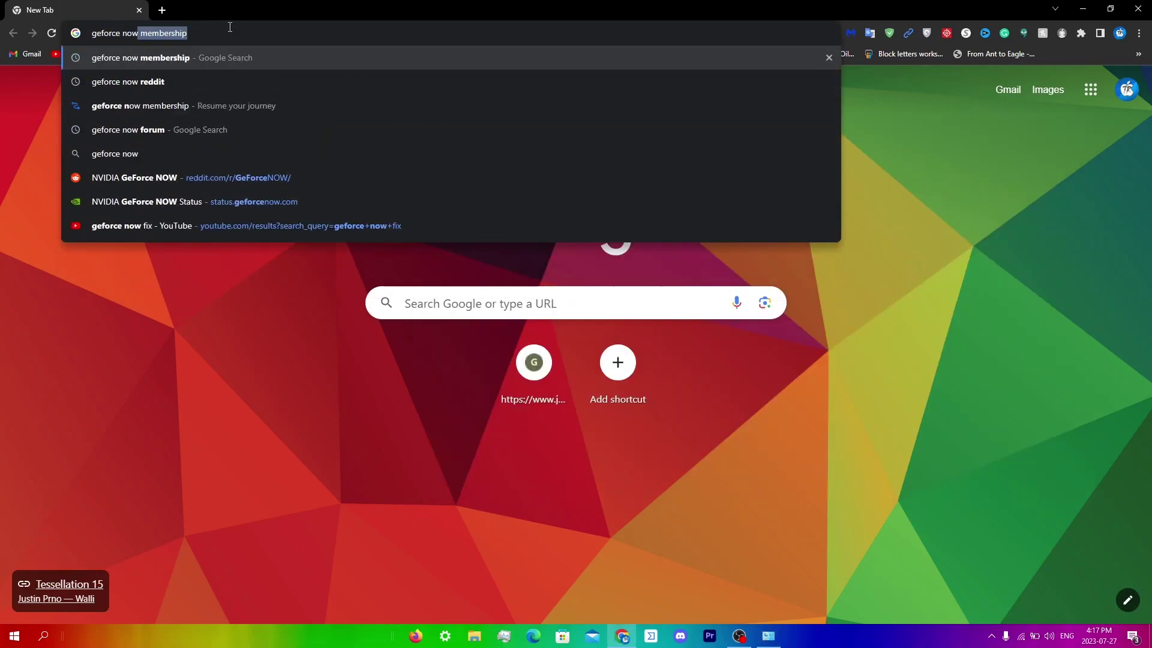
text( downl)
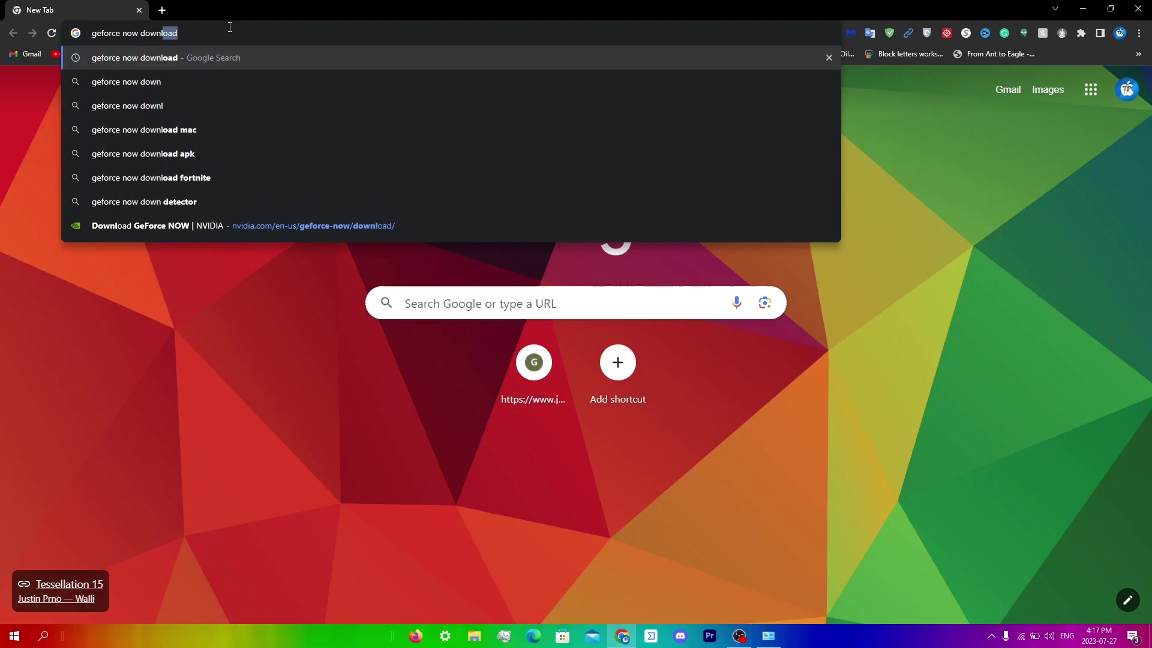
text(oad website)
key(Return)
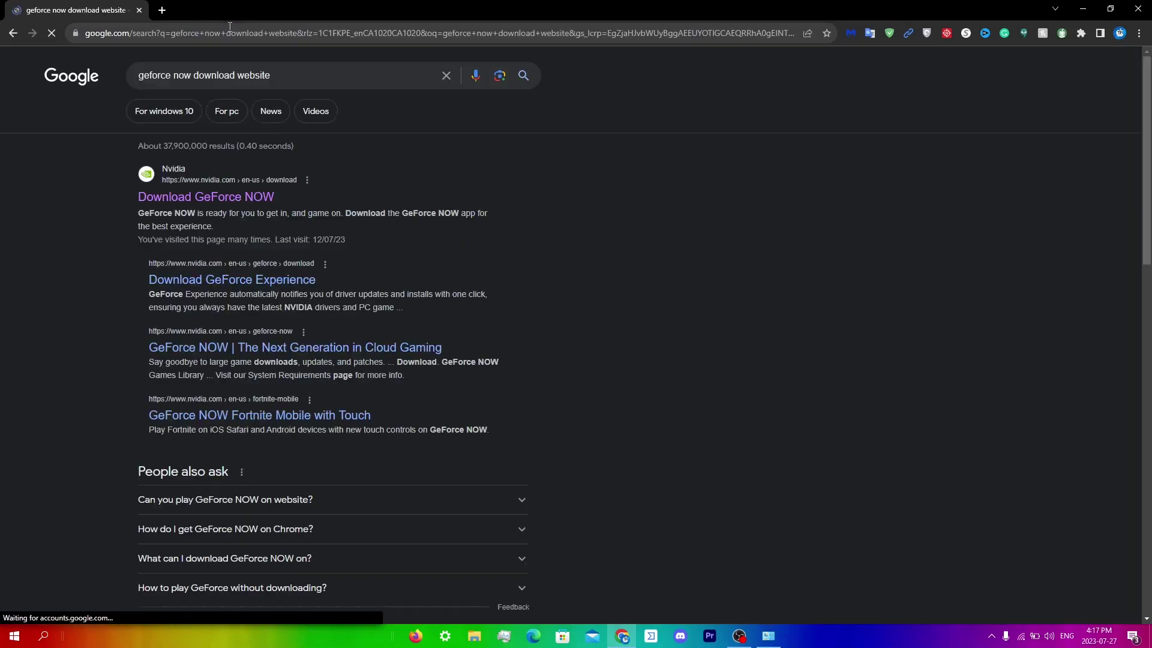
click(207, 197)
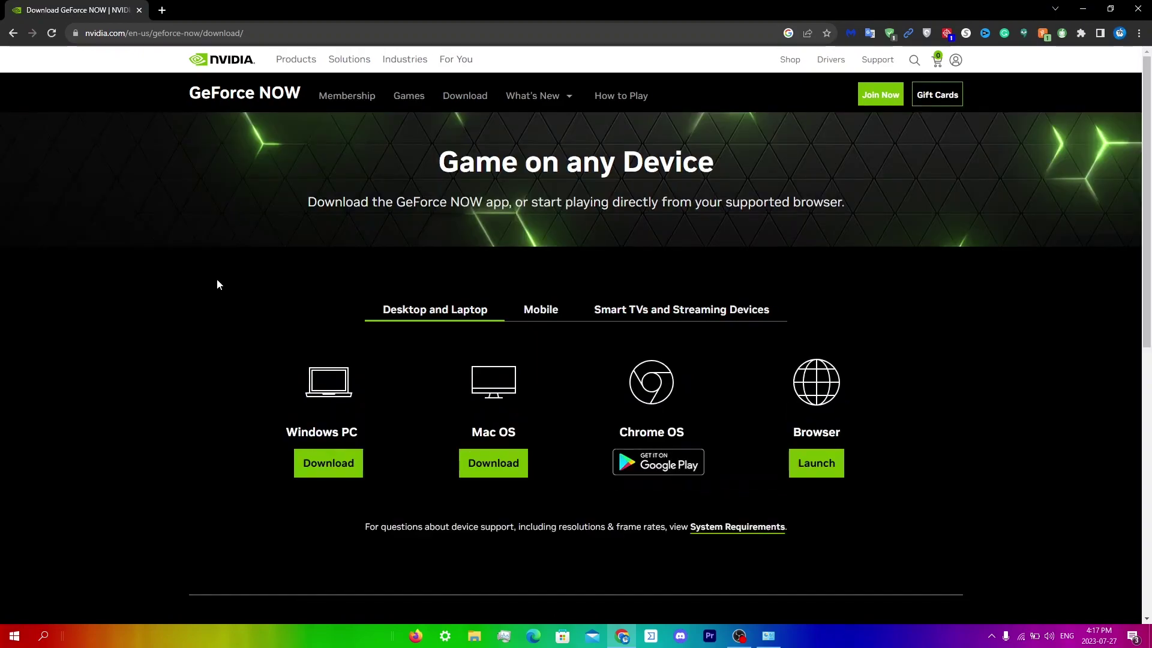
Download the Windows PC version of GeForce NOW and run the downloaded installer.
click(338, 473)
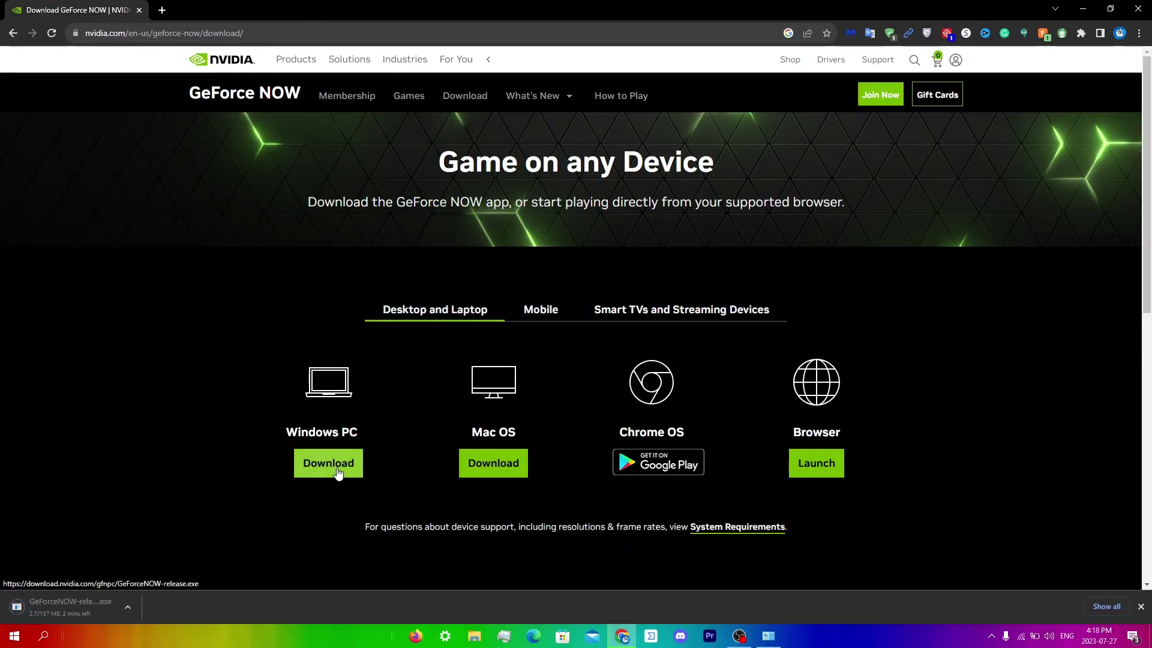
click(55, 617)
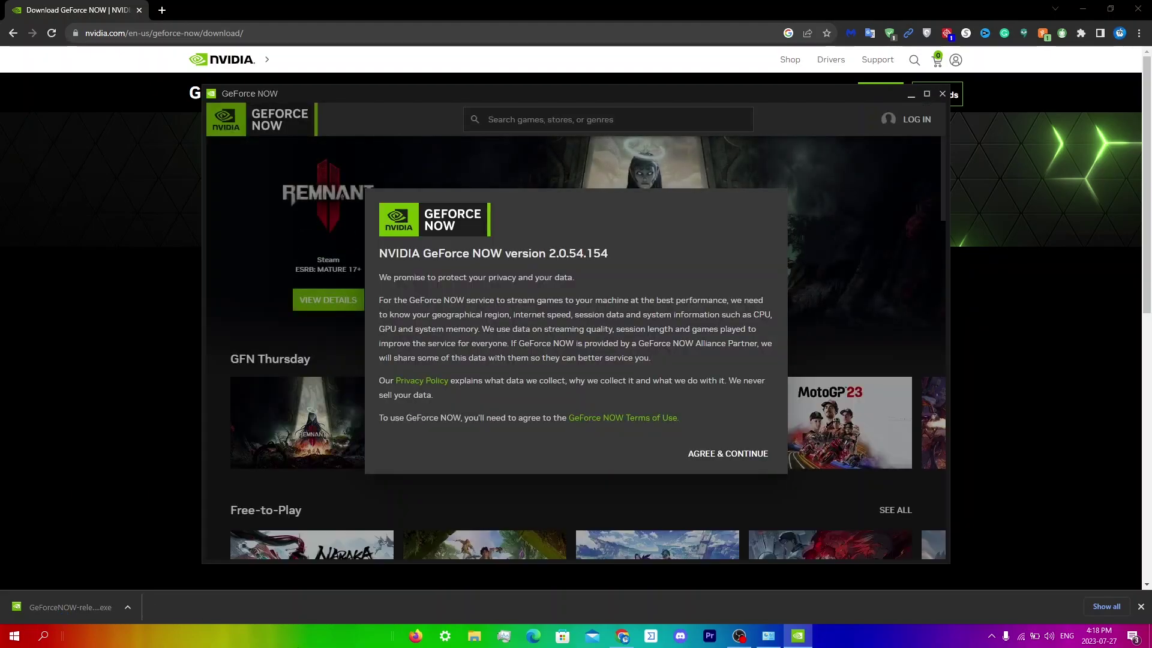
Agree to the GeForce NOW terms of use and dismiss the introductory menu and search tips.
click(727, 455)
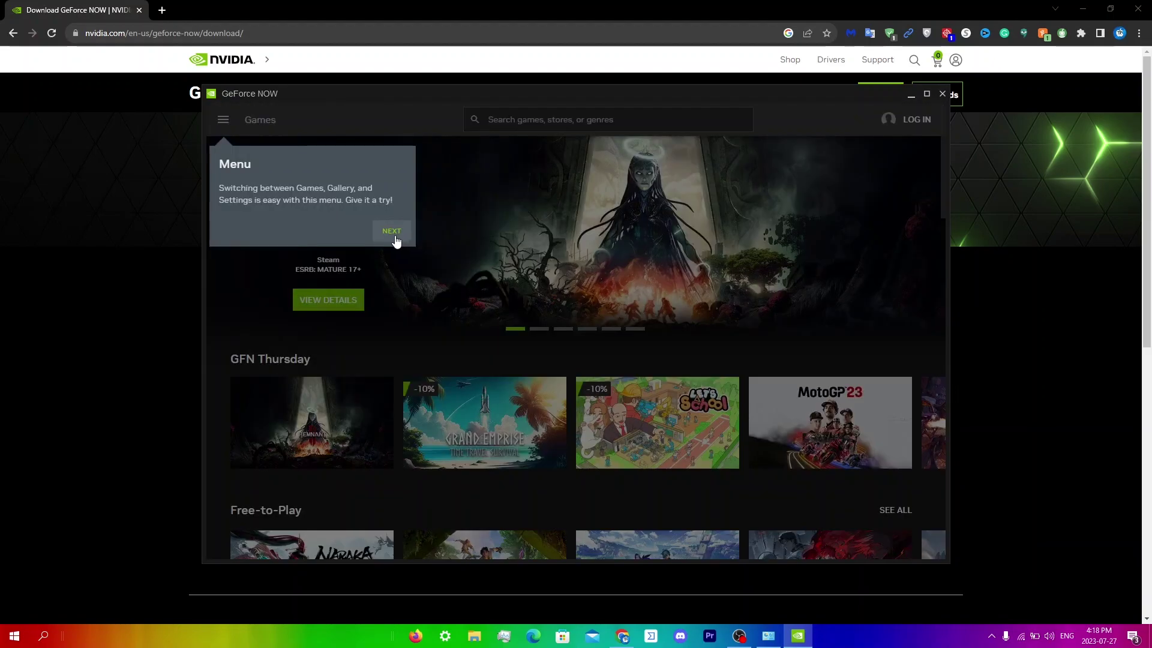
click(394, 237)
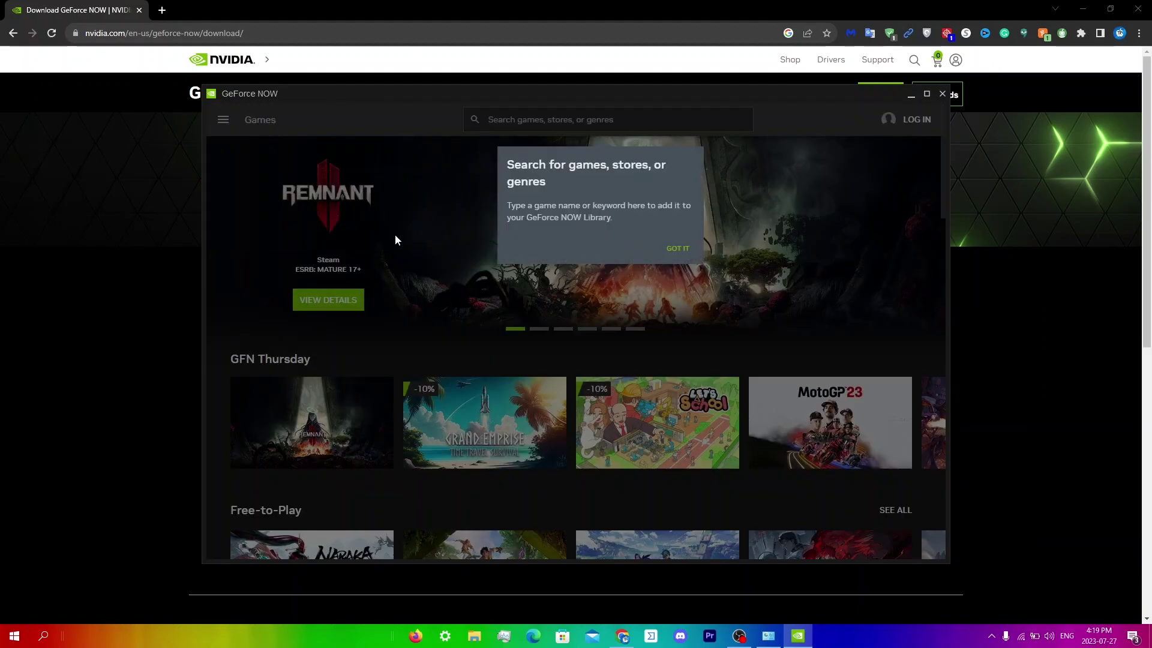
click(683, 257)
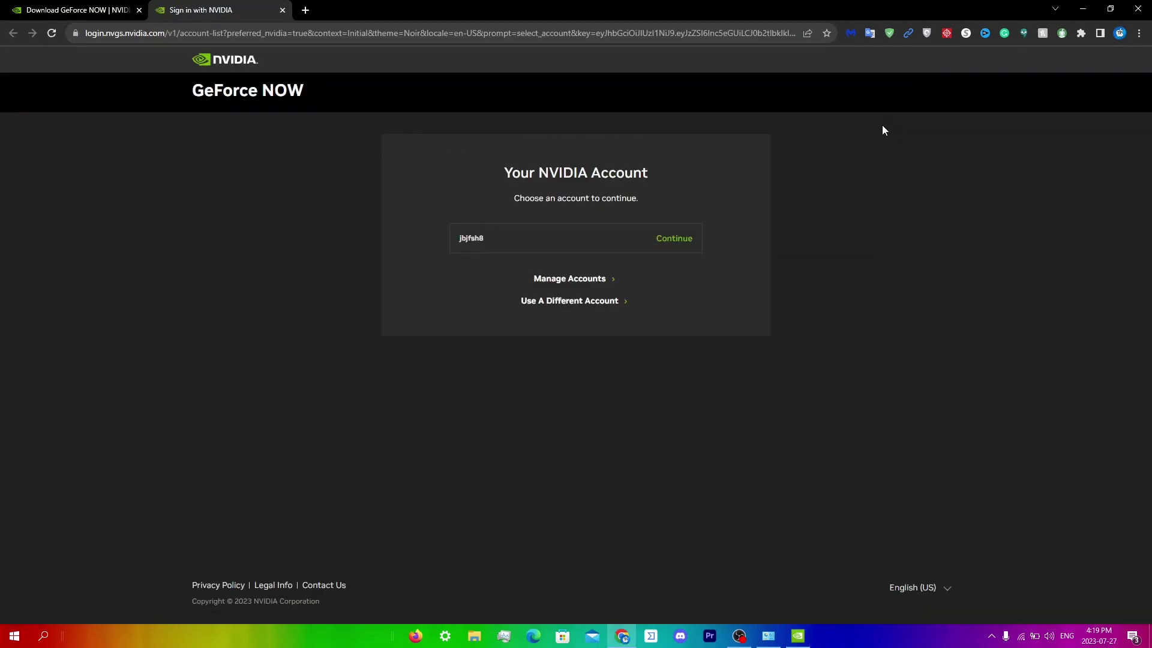
Continue the login with the listed NVIDIA account and return to the GeForce NOW app.
click(669, 239)
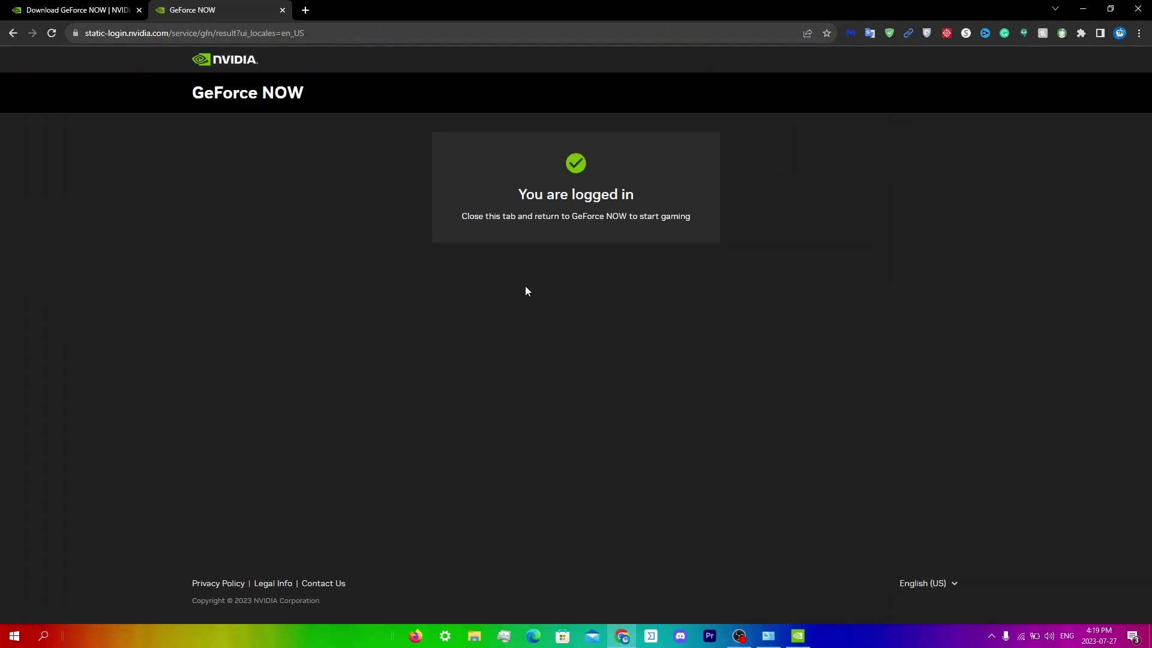
click(801, 637)
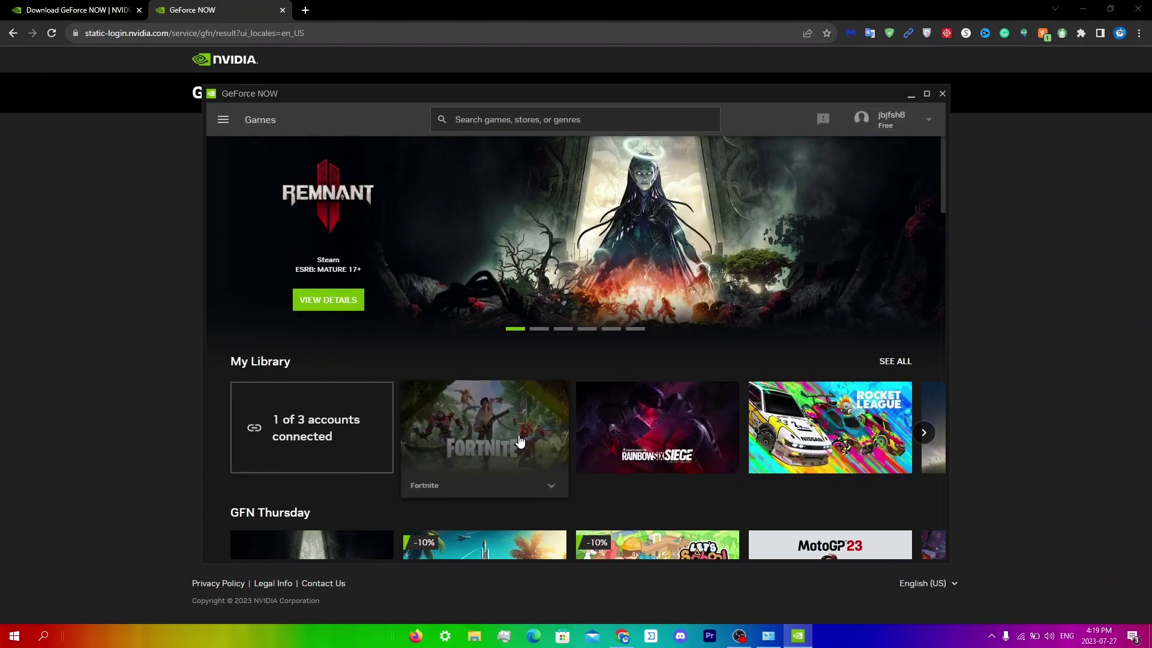
mouse_move(520, 441)
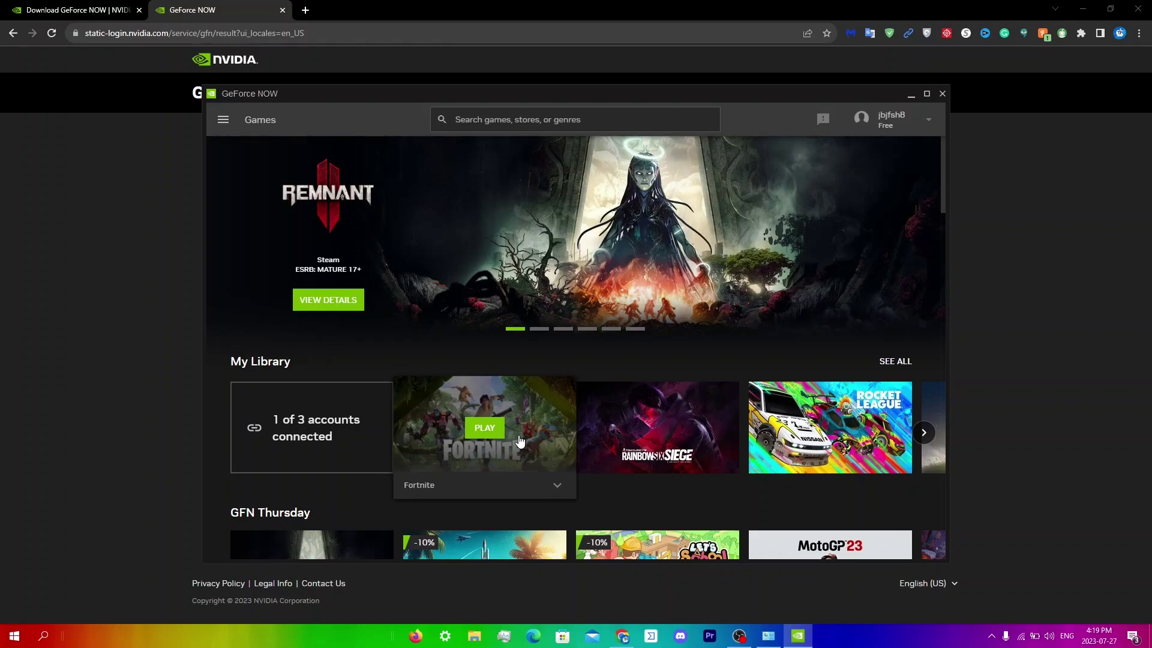
Log out of the NVIDIA account in GeForce NOW and switch back to the app from the browser.
click(877, 120)
click(873, 174)
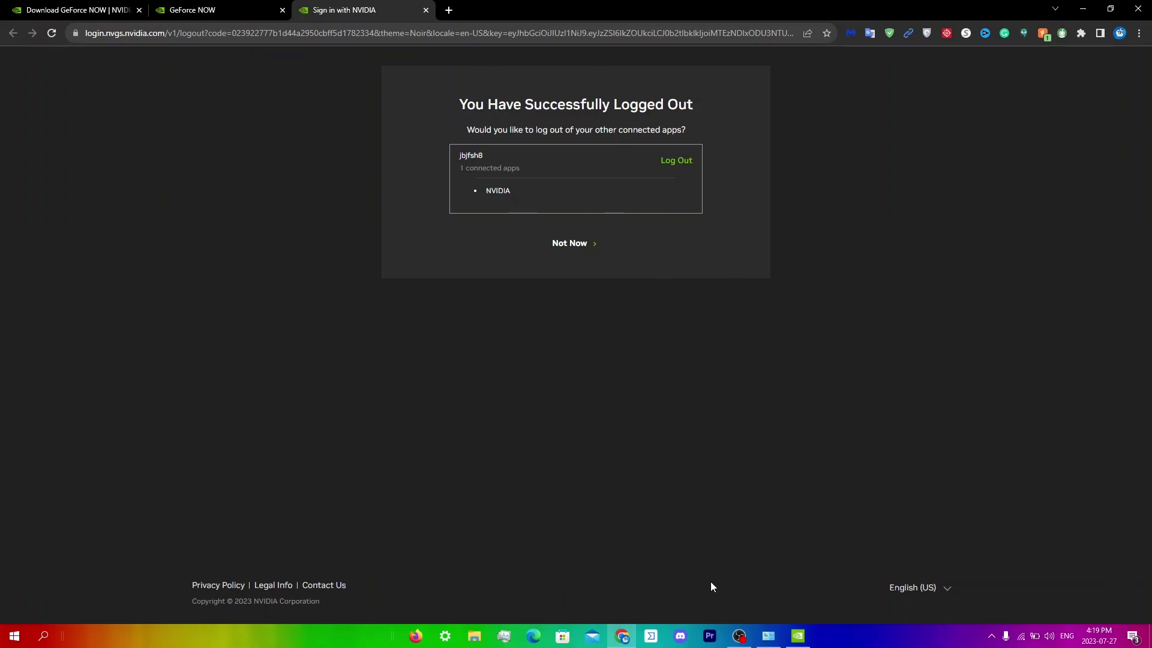
click(798, 635)
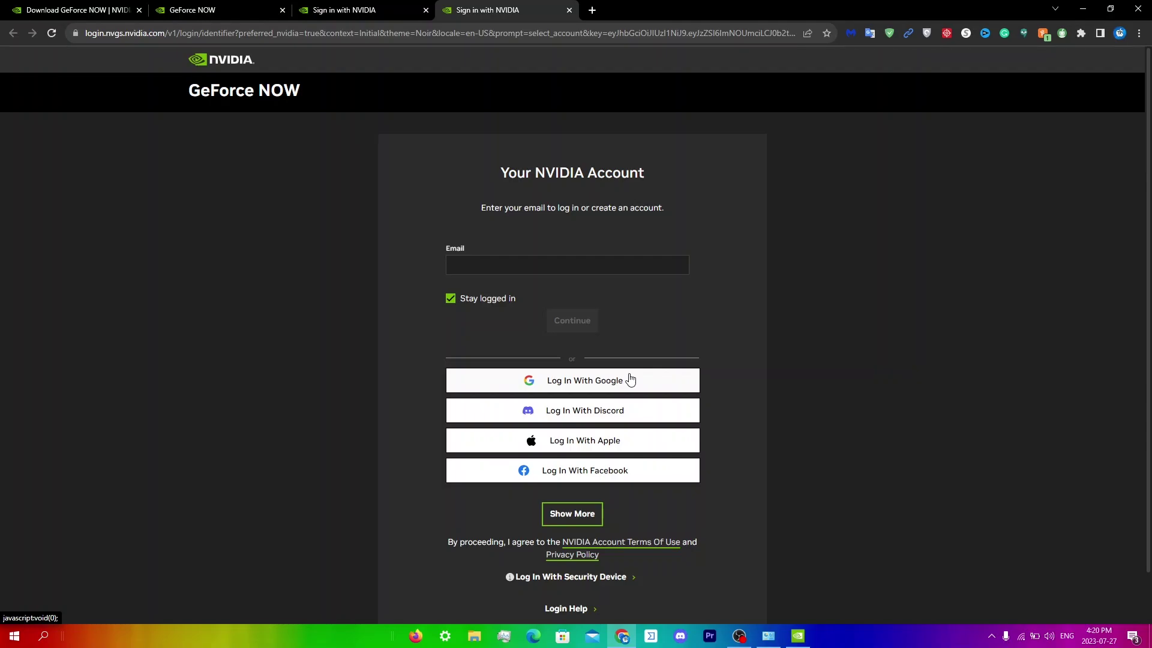
Return to GeForce NOW, cancel the login in progress and open the app's settings.
click(798, 636)
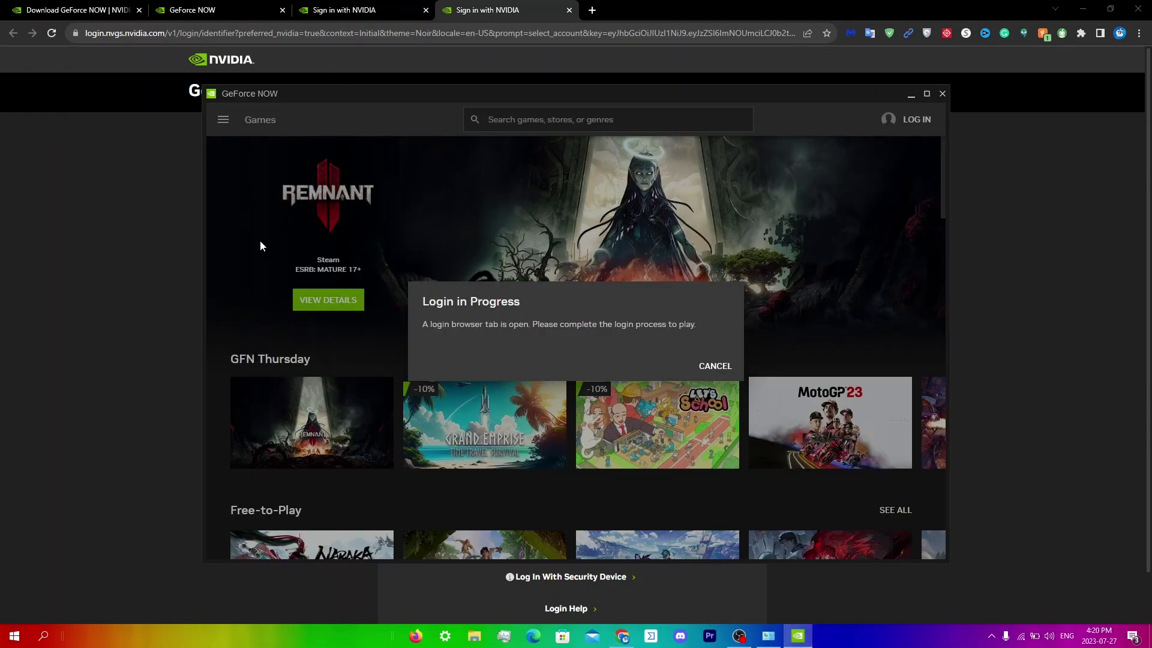
click(734, 373)
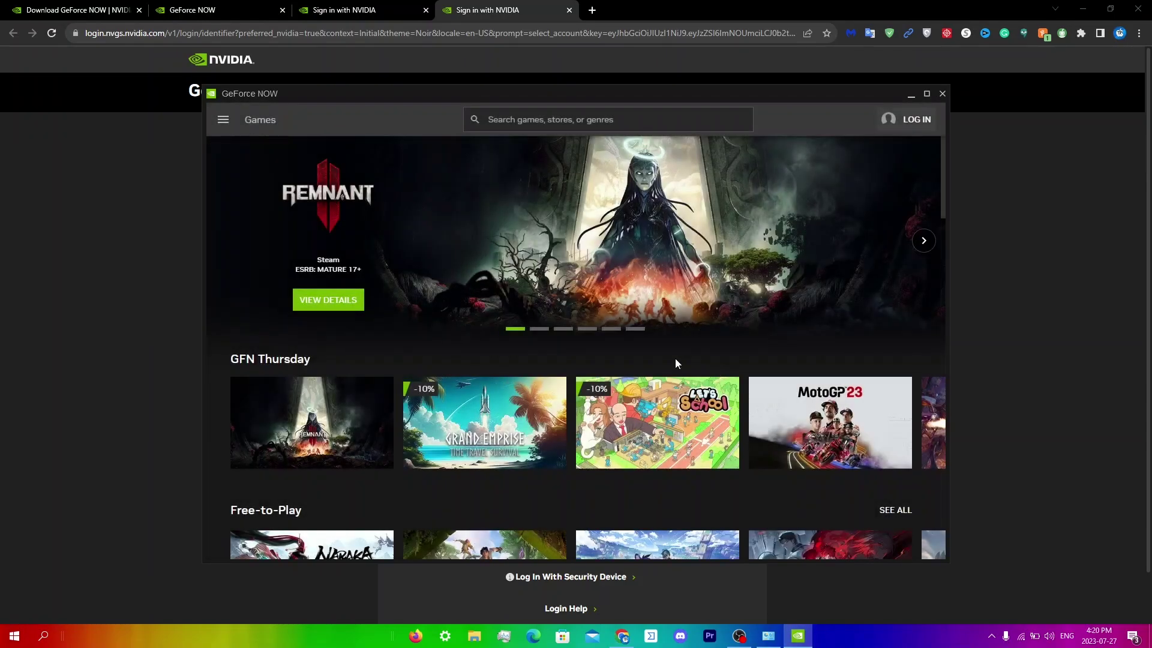
click(223, 119)
click(251, 175)
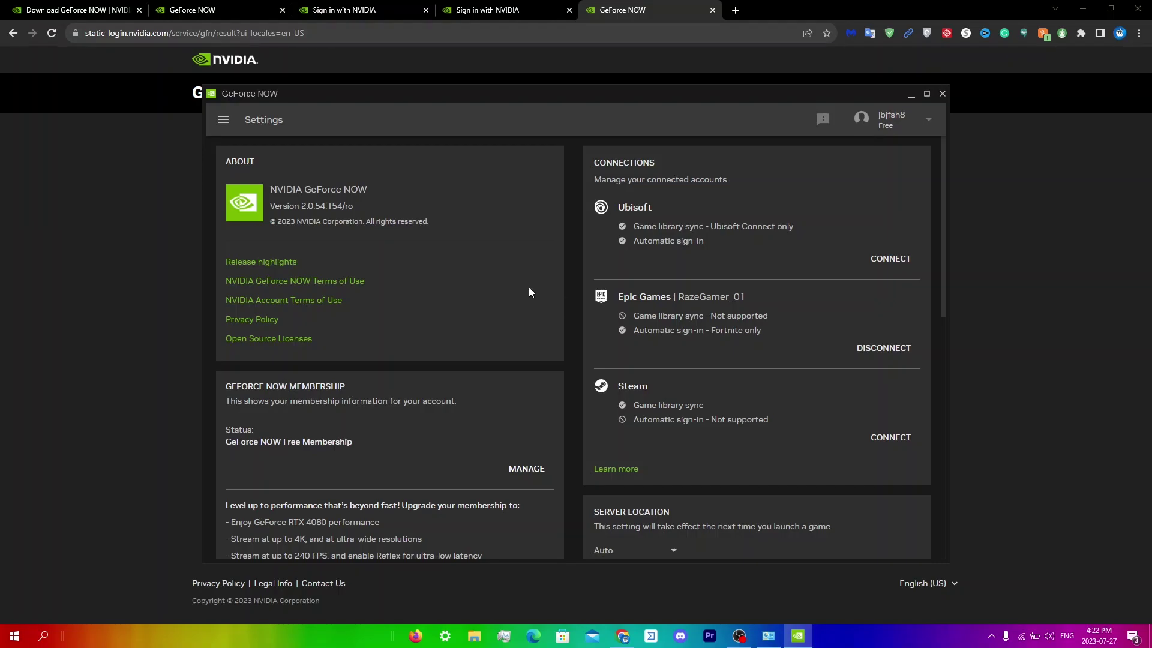
Go back to the games page and expand the details of Tom Clancy's Rainbow Six Siege in My Library.
click(222, 119)
click(252, 157)
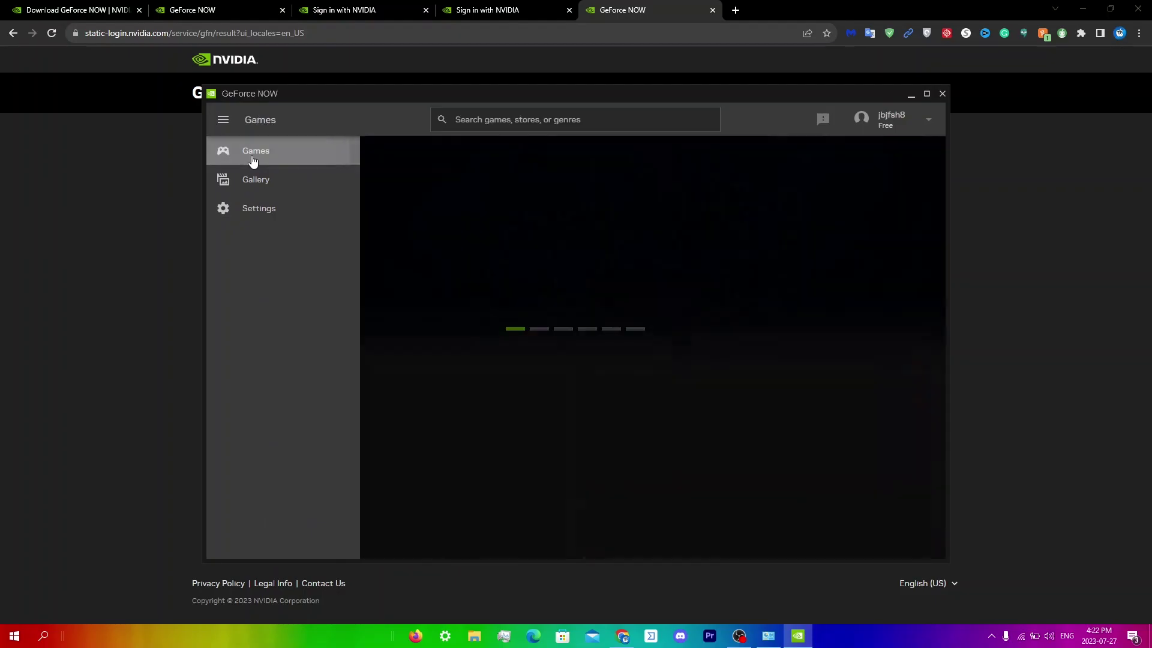
scroll(427, 365, down, 4)
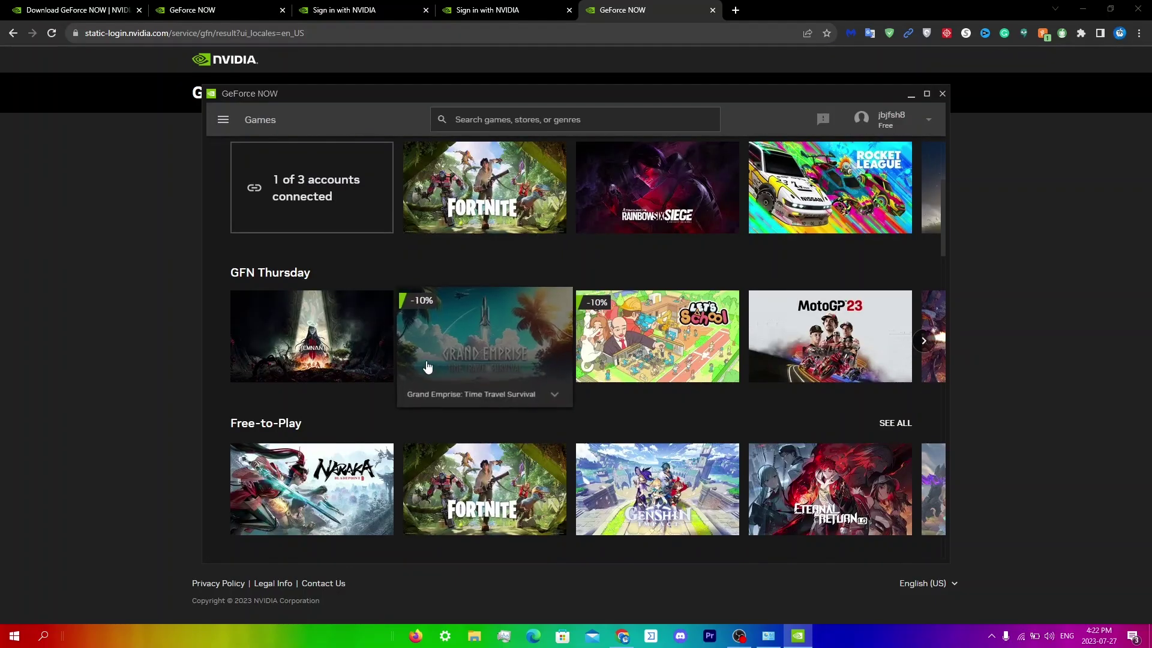
mouse_move(688, 247)
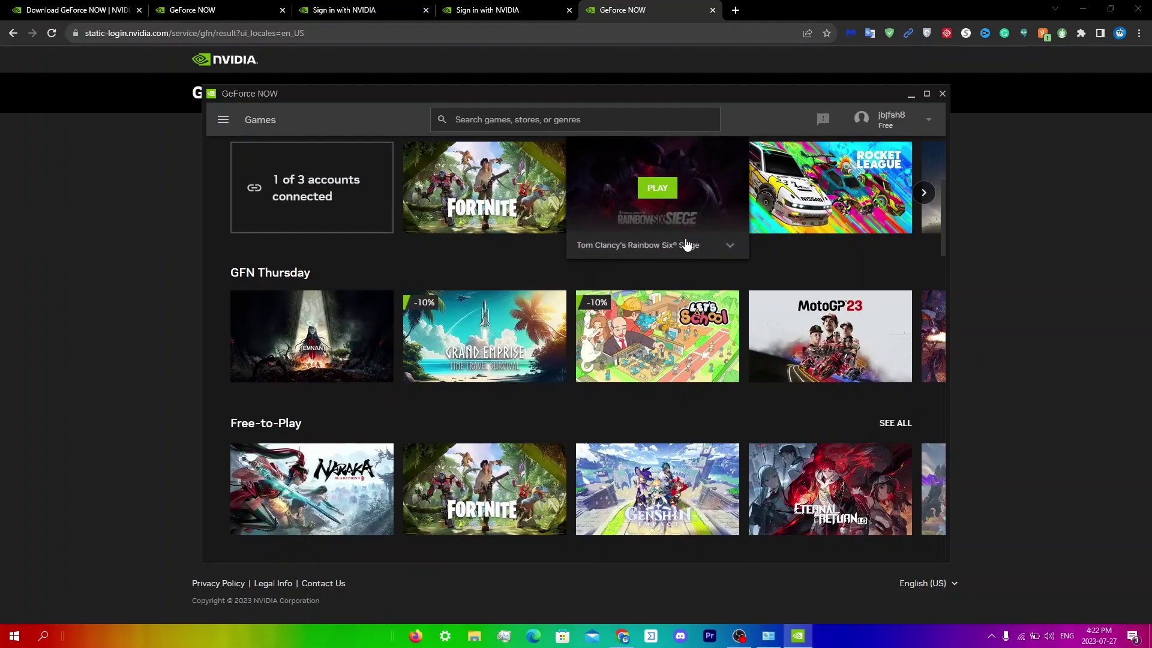
click(714, 253)
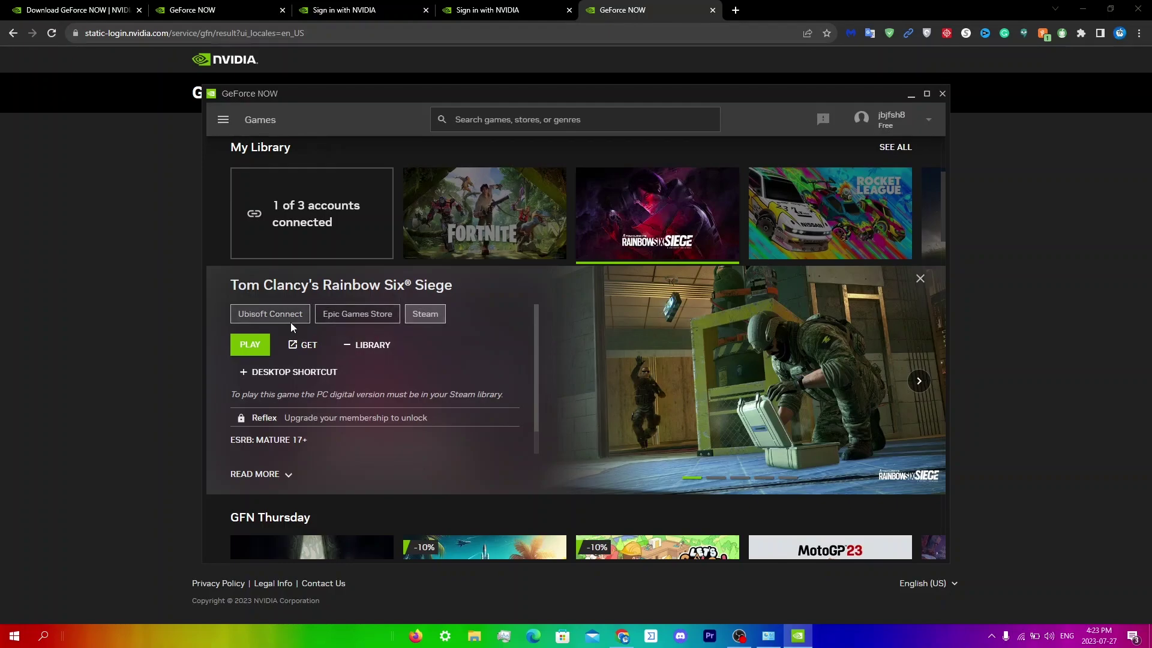
Switch the Rainbow Six Siege store to Epic Games Store and return it to Steam.
click(378, 315)
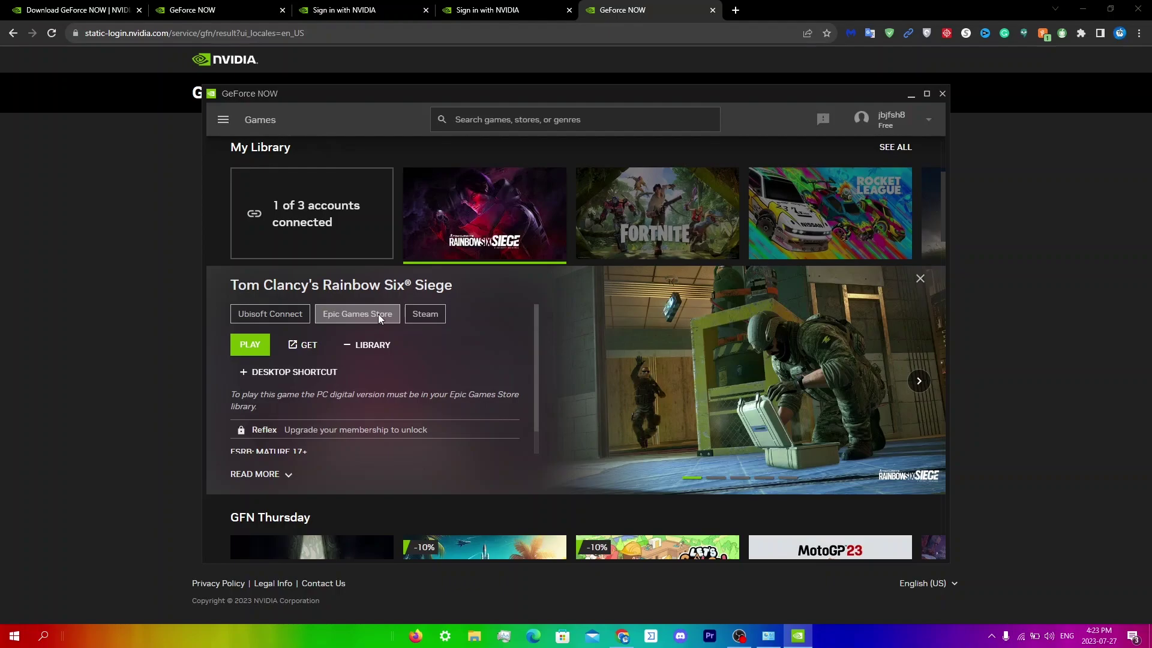
click(422, 316)
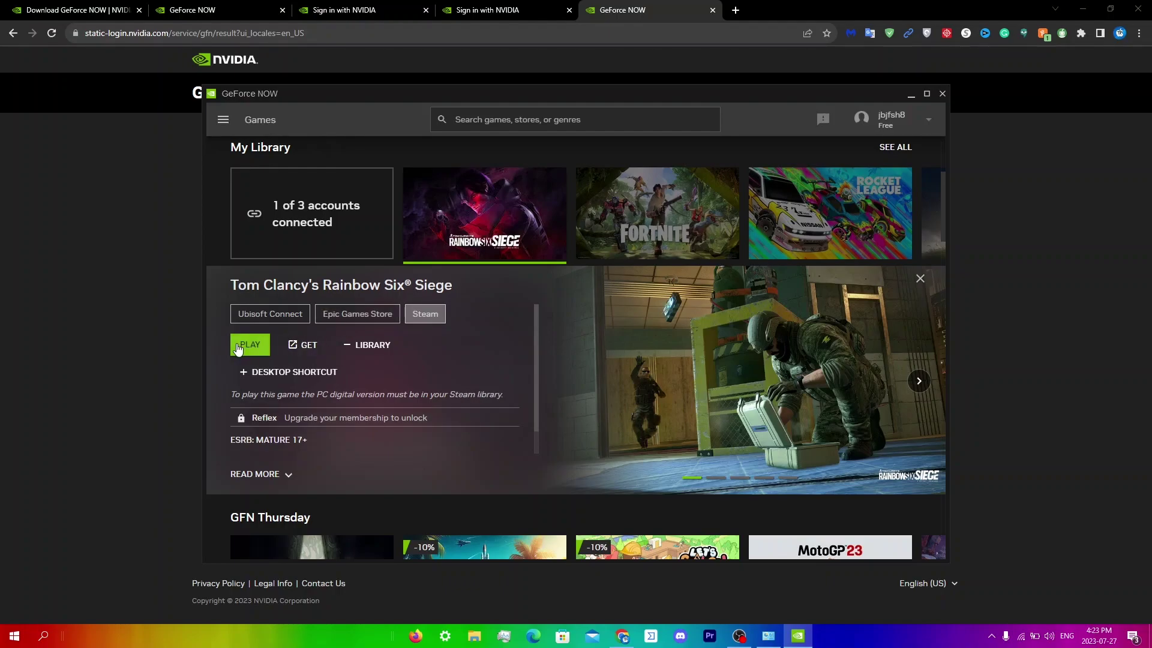